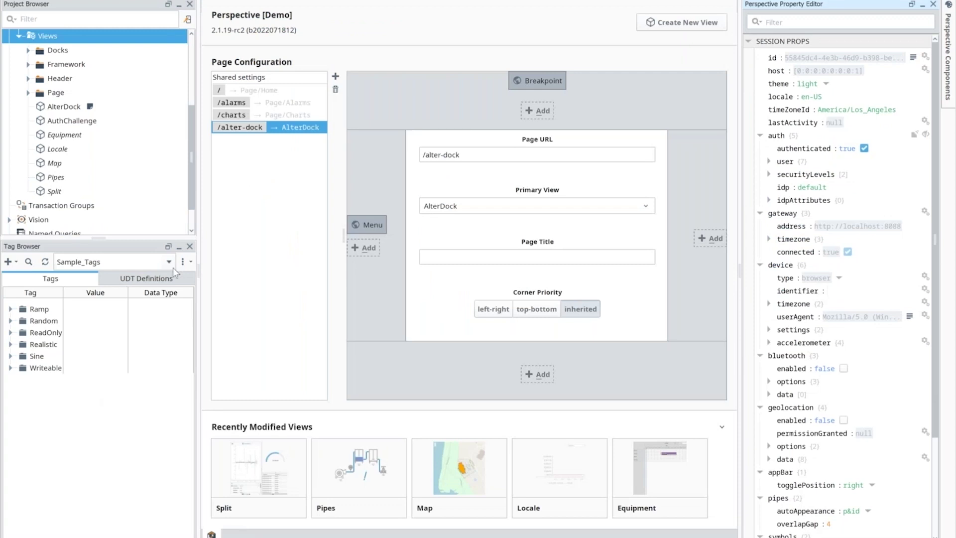
# Switch the tag browser to the default provider and open the Tag Report Tool.
pyautogui.click(105, 264)
pyautogui.click(69, 301)
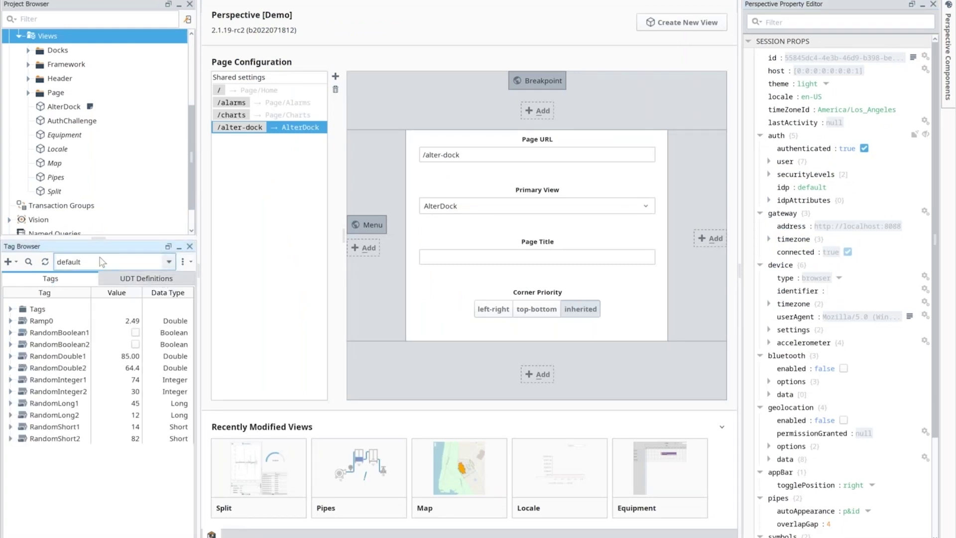
pyautogui.click(189, 264)
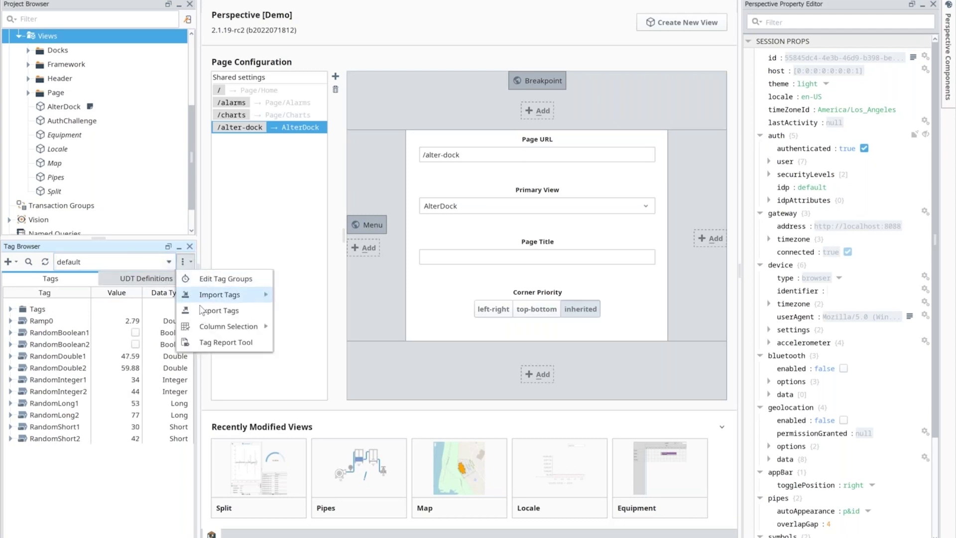
pyautogui.click(208, 343)
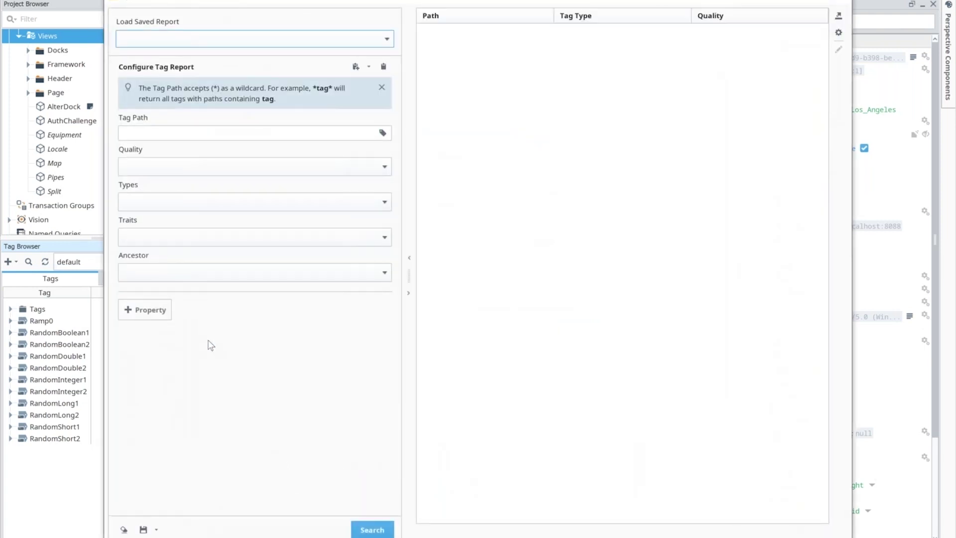
# Report on Bad, Error and Uncertain quality tags and inspect the Ramp12 result.
pyautogui.click(318, 170)
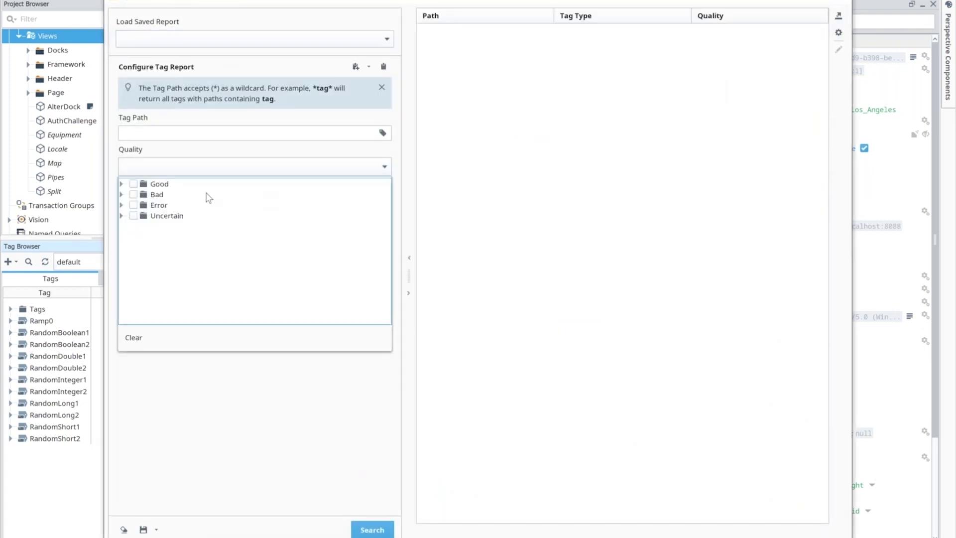
pyautogui.click(122, 194)
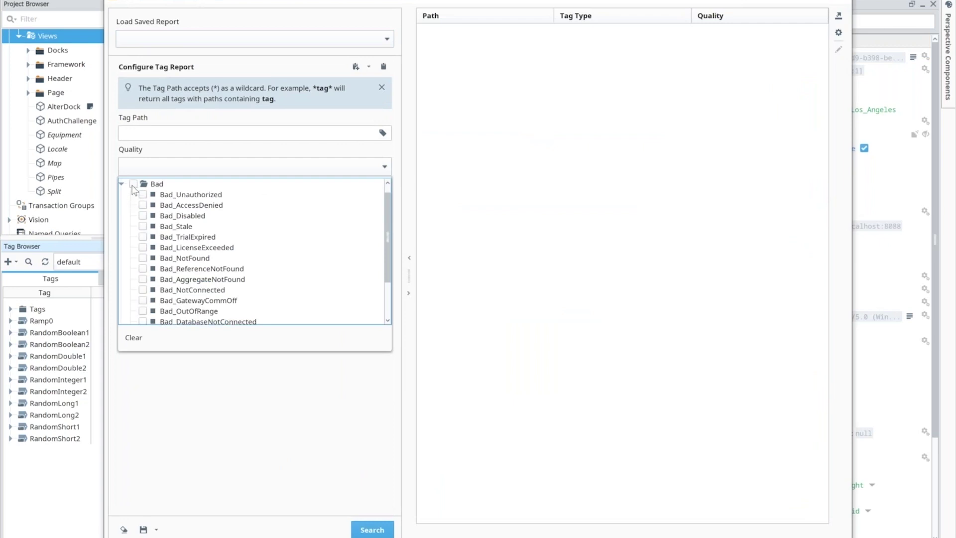
pyautogui.click(133, 184)
pyautogui.click(121, 183)
pyautogui.click(134, 205)
pyautogui.click(133, 215)
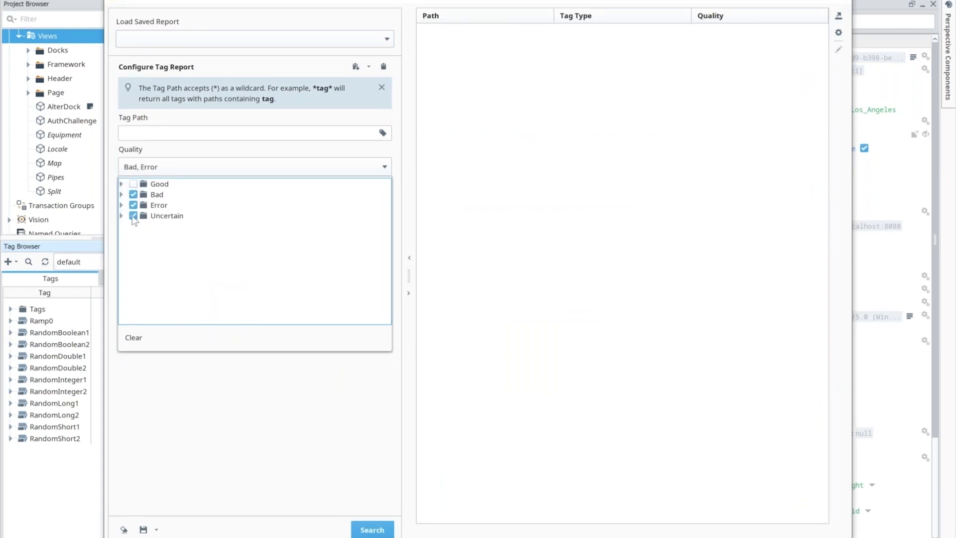
pyautogui.click(275, 168)
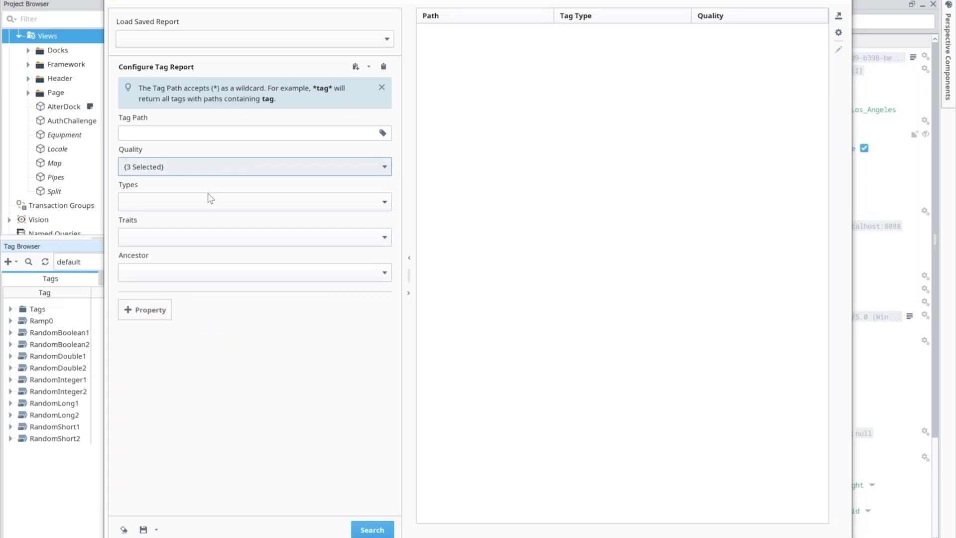
pyautogui.click(171, 166)
pyautogui.click(284, 352)
pyautogui.click(372, 530)
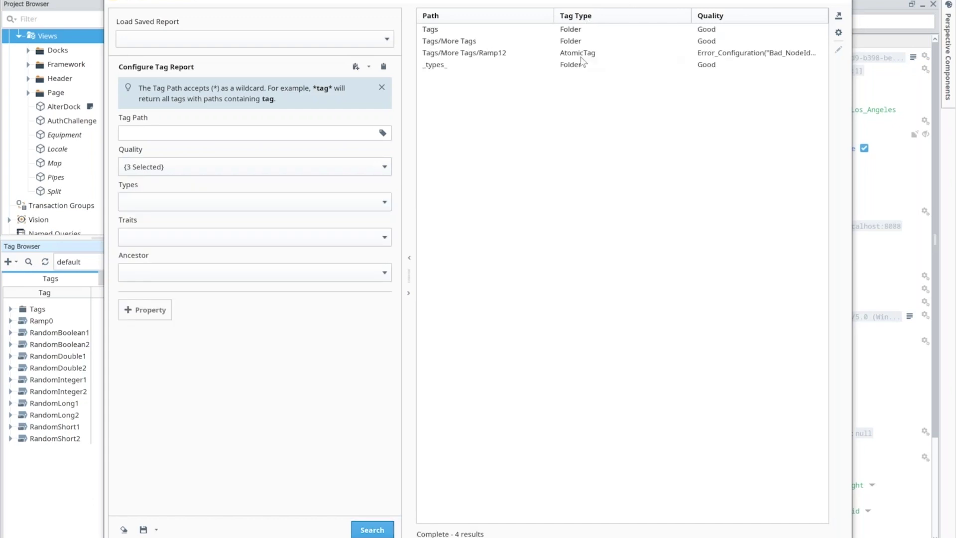
pyautogui.click(713, 55)
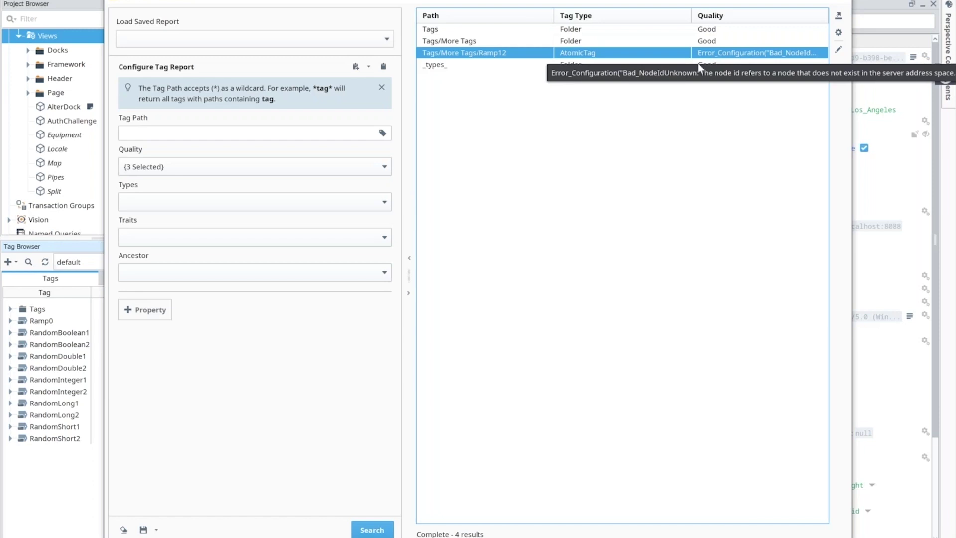
# Reduce the Quality filter to Error only.
pyautogui.click(206, 172)
pyautogui.click(133, 205)
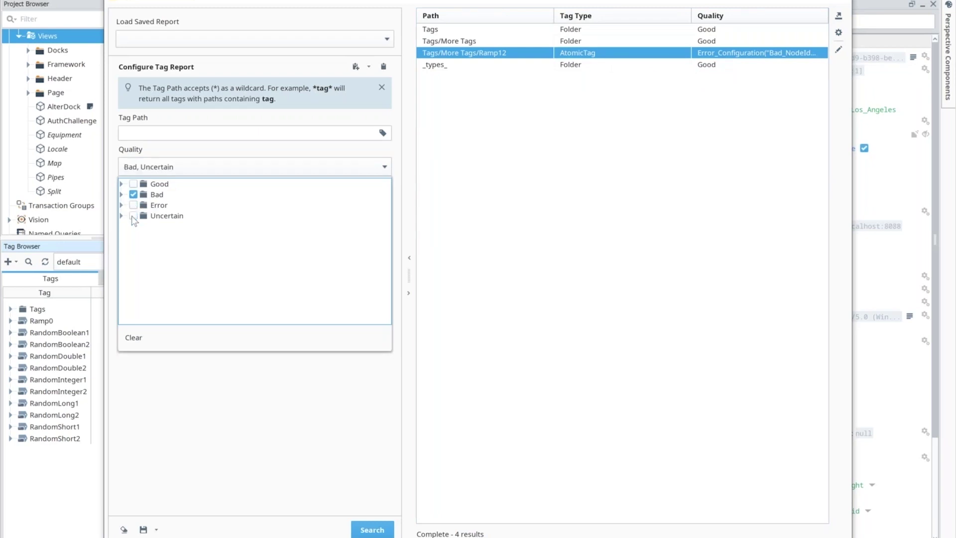
pyautogui.click(132, 215)
pyautogui.click(133, 205)
pyautogui.click(133, 184)
pyautogui.click(133, 194)
pyautogui.click(133, 184)
# Rerun the search, then add and remove a property condition row.
pyautogui.click(372, 530)
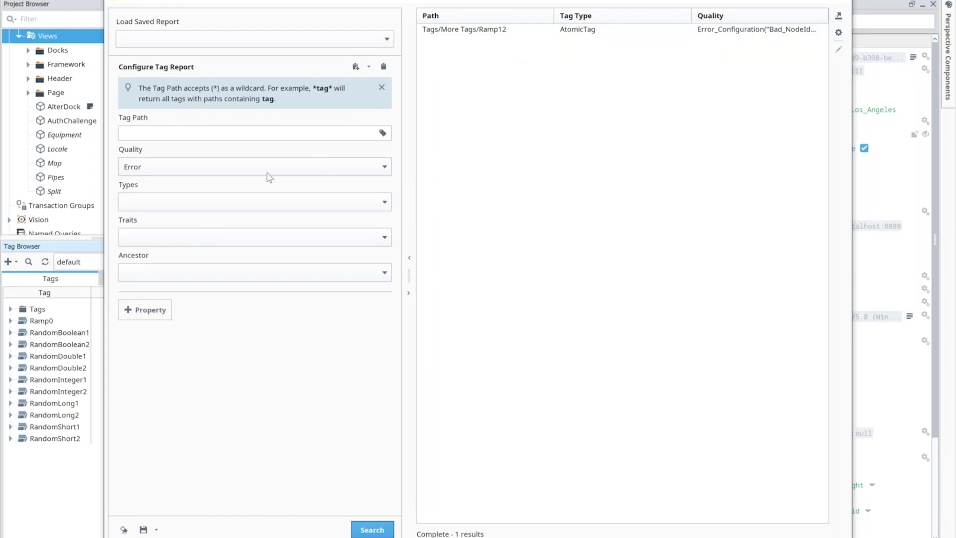
pyautogui.click(146, 312)
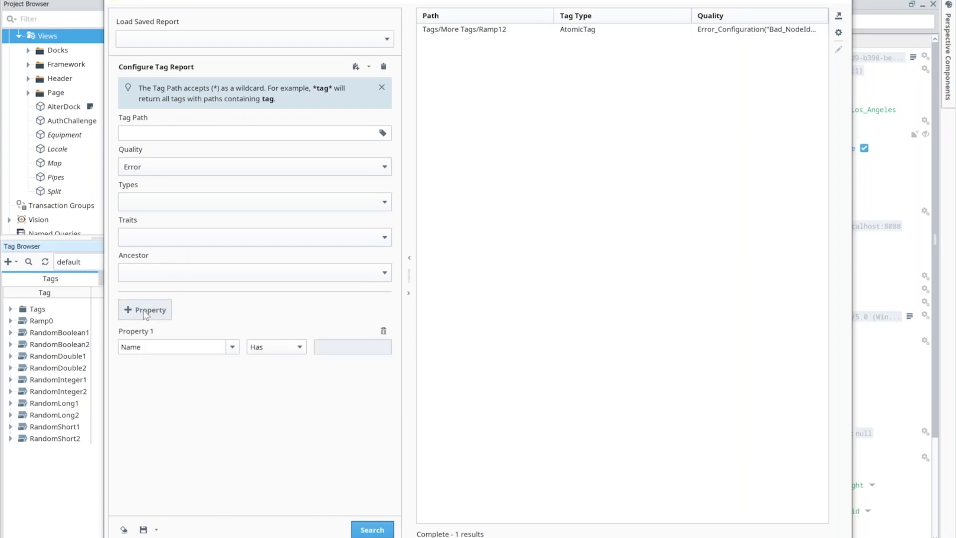
pyautogui.click(383, 332)
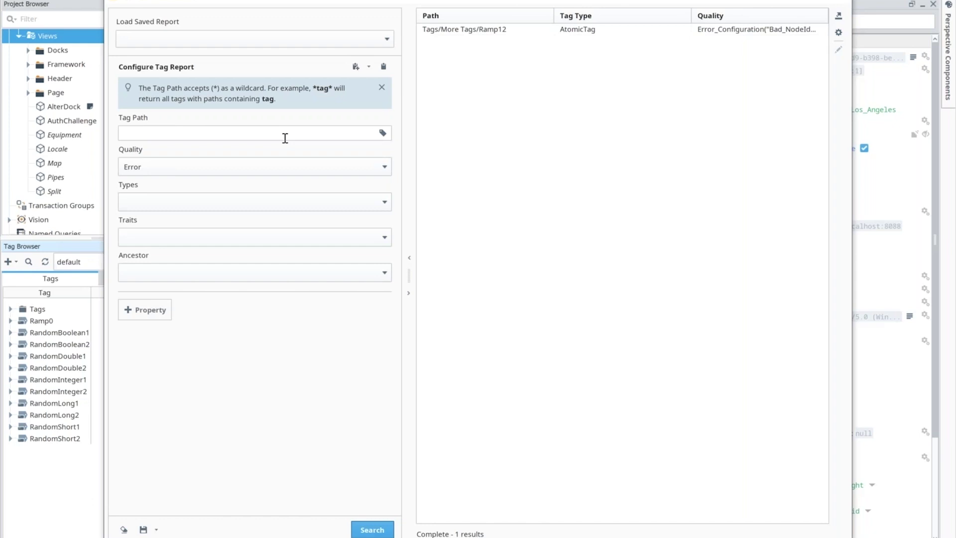
# Load the 'Find all bad tags' saved report and run it.
pyautogui.click(284, 40)
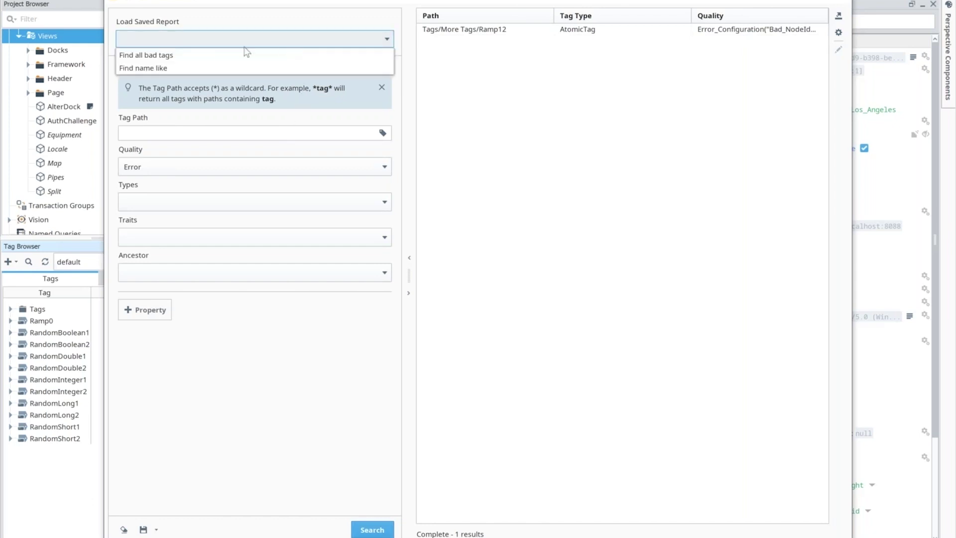
pyautogui.click(206, 56)
pyautogui.click(372, 528)
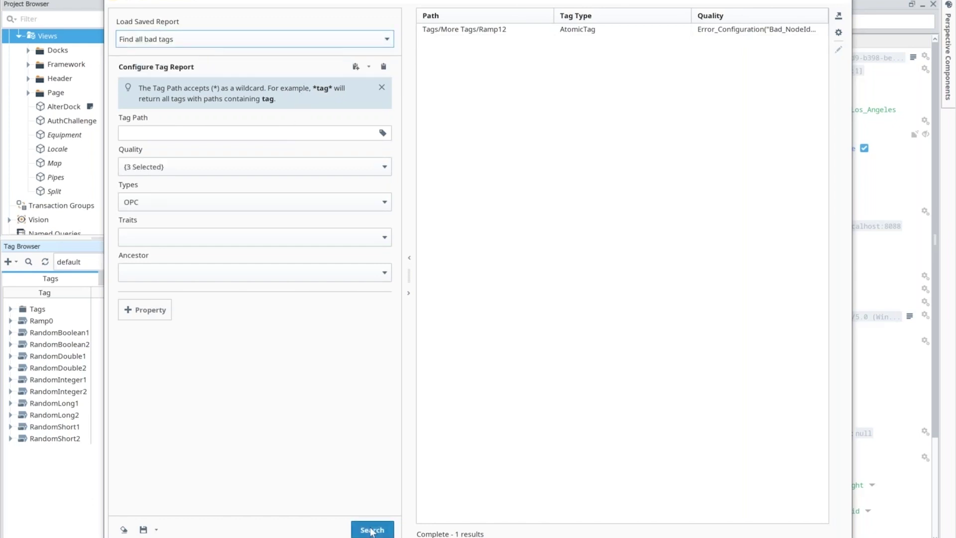
# Load the 'Find name like' saved report and search for Ramp* tags.
pyautogui.click(209, 39)
pyautogui.click(178, 68)
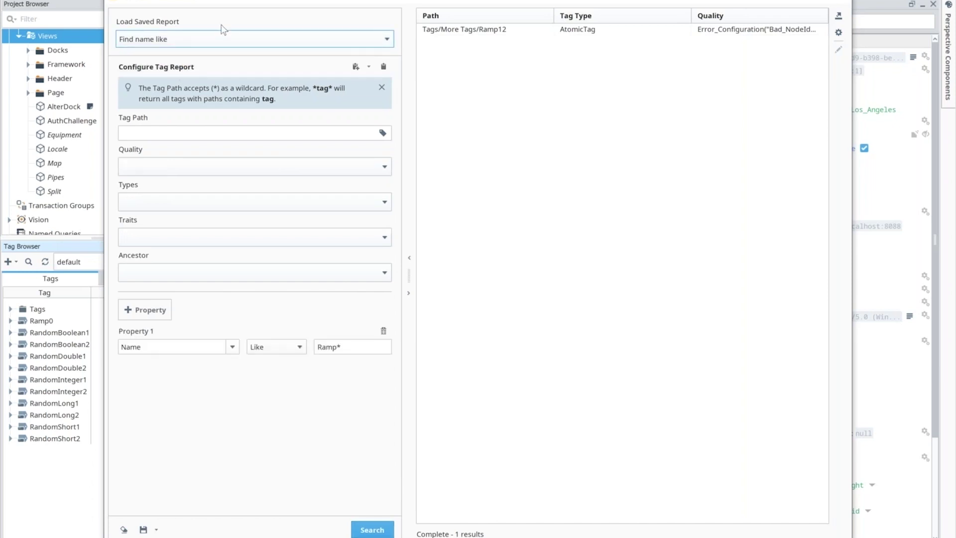
pyautogui.click(368, 535)
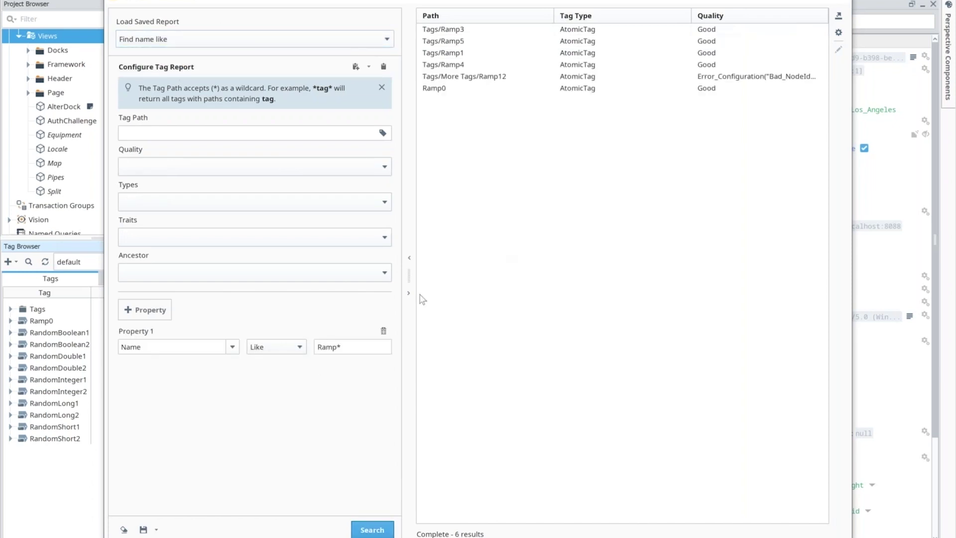
pyautogui.click(338, 347)
# Start exporting the results, cancel the save, and close the tag report tool.
pyautogui.click(839, 18)
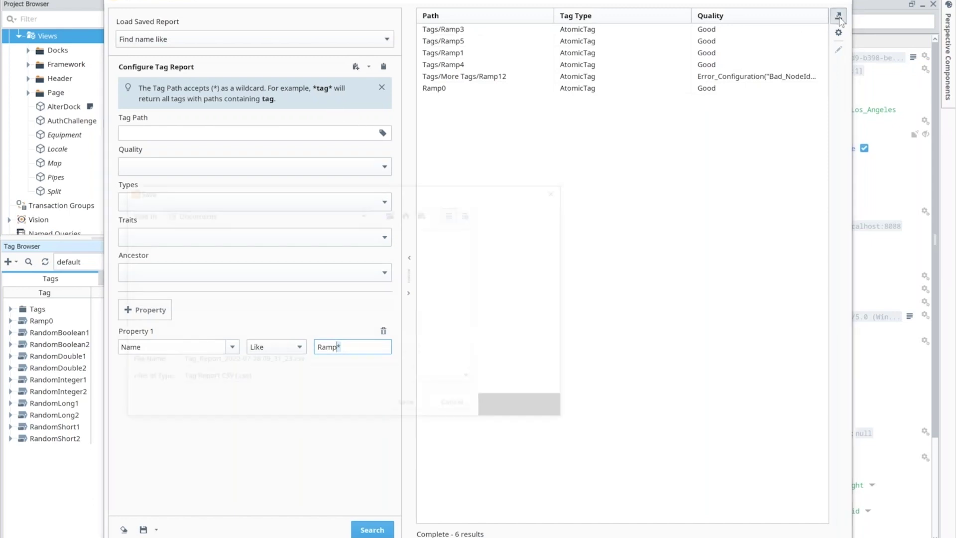
pyautogui.click(545, 407)
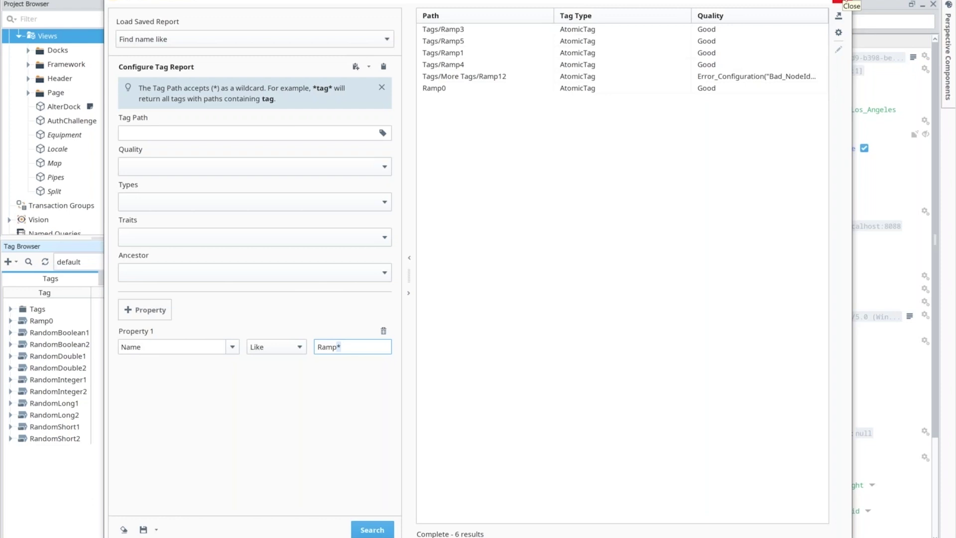
pyautogui.click(839, 1)
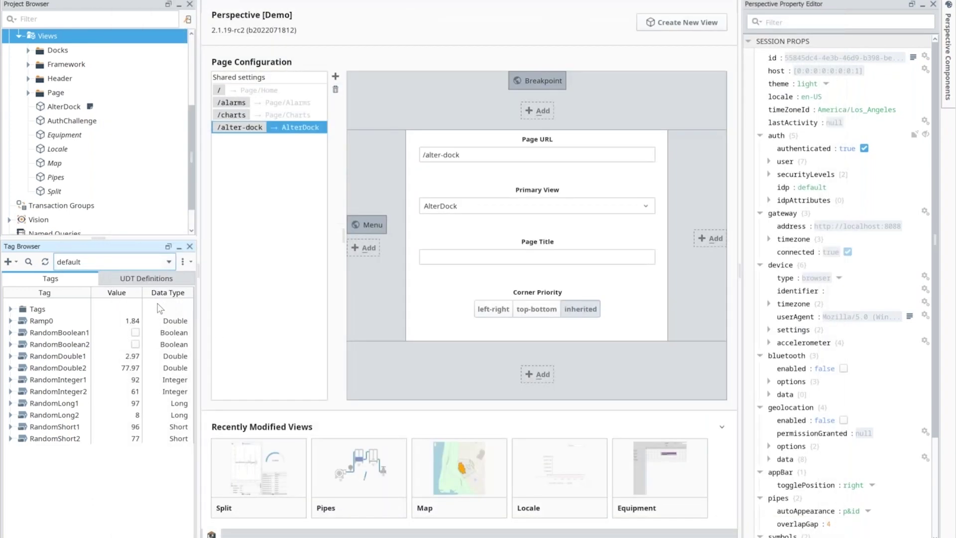
# Open the Split view and select its PowerChart component.
pyautogui.click(51, 193)
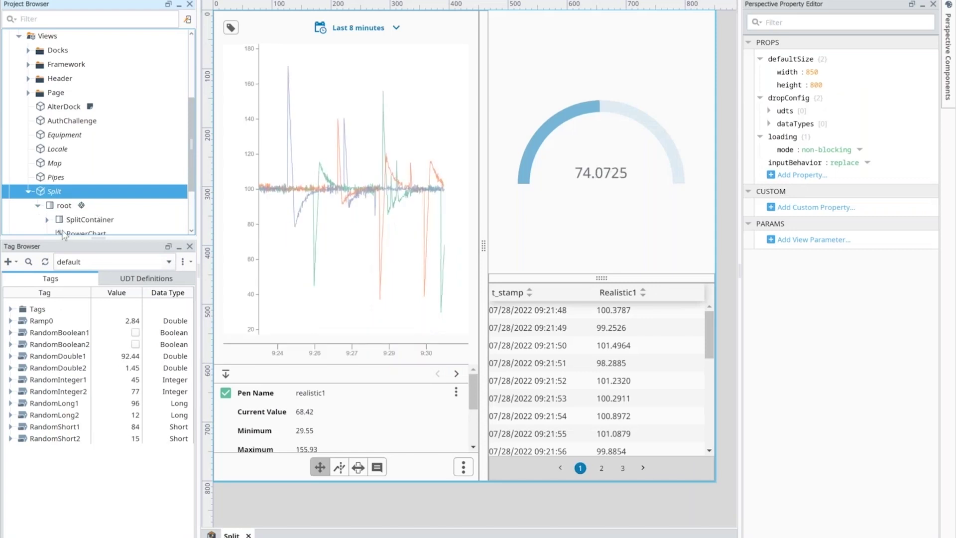
pyautogui.click(82, 232)
pyautogui.scroll(-5, 836, 337)
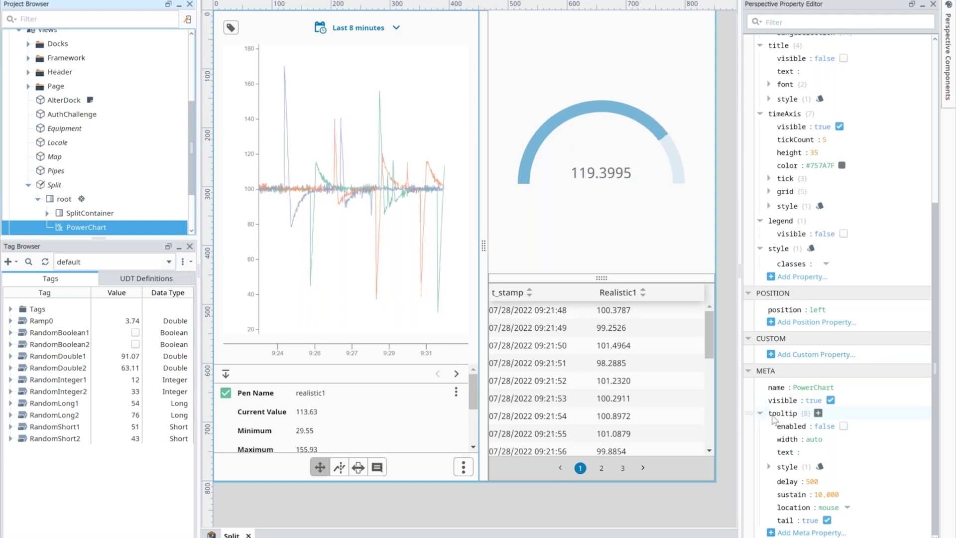
# Enable the PowerChart tooltip and set its text to 'tooltip'.
pyautogui.click(841, 426)
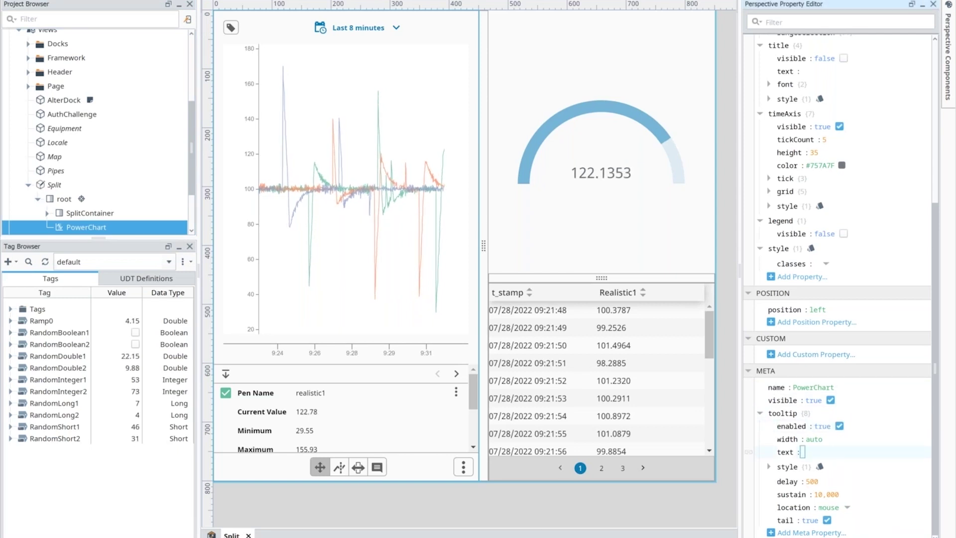
pyautogui.write('tooltip')
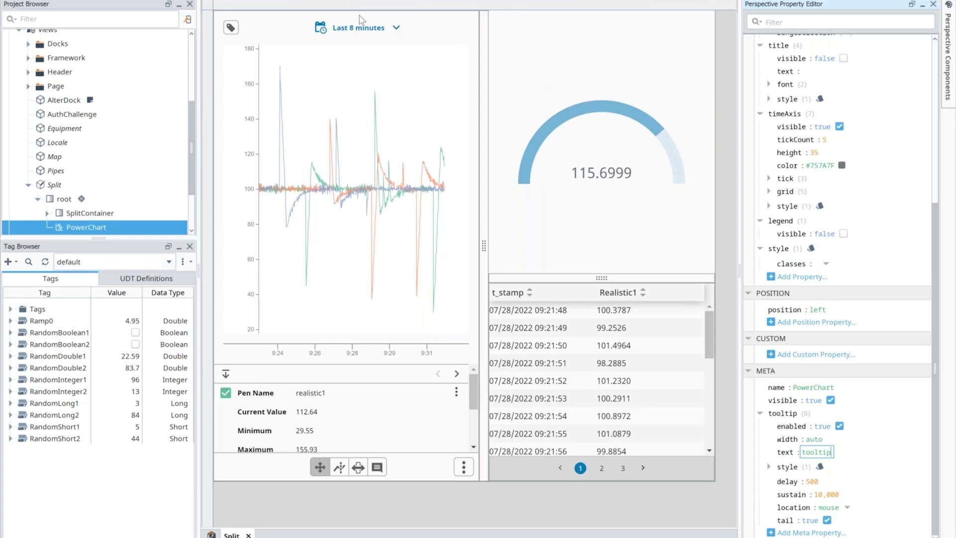
pyautogui.click(362, 20)
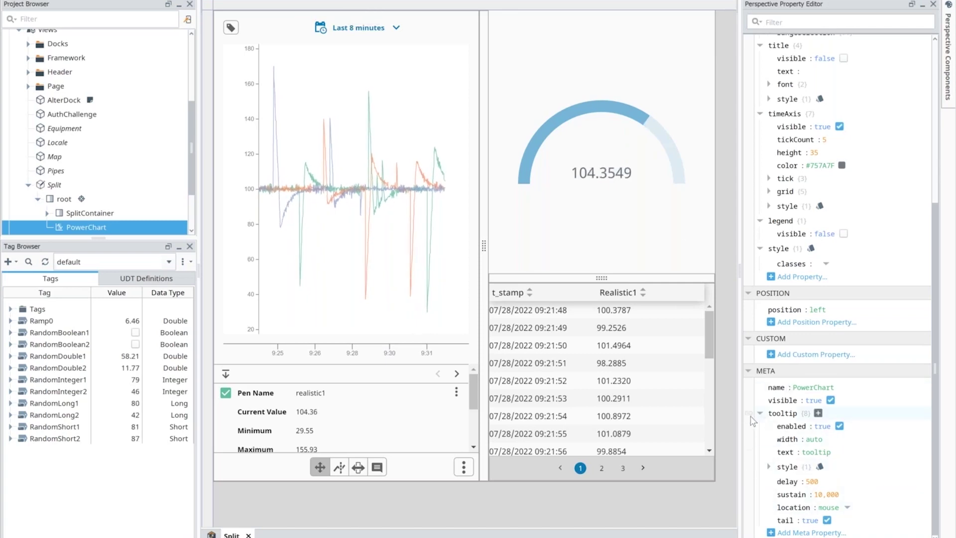
# Open the binding editor for the tooltip text and cancel without changes.
pyautogui.click(752, 457)
pyautogui.click(751, 457)
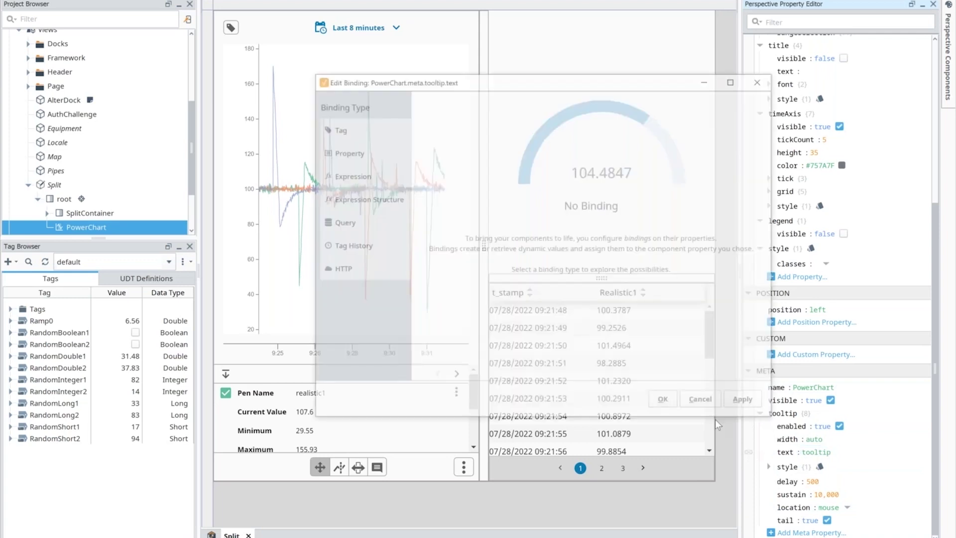
pyautogui.click(709, 398)
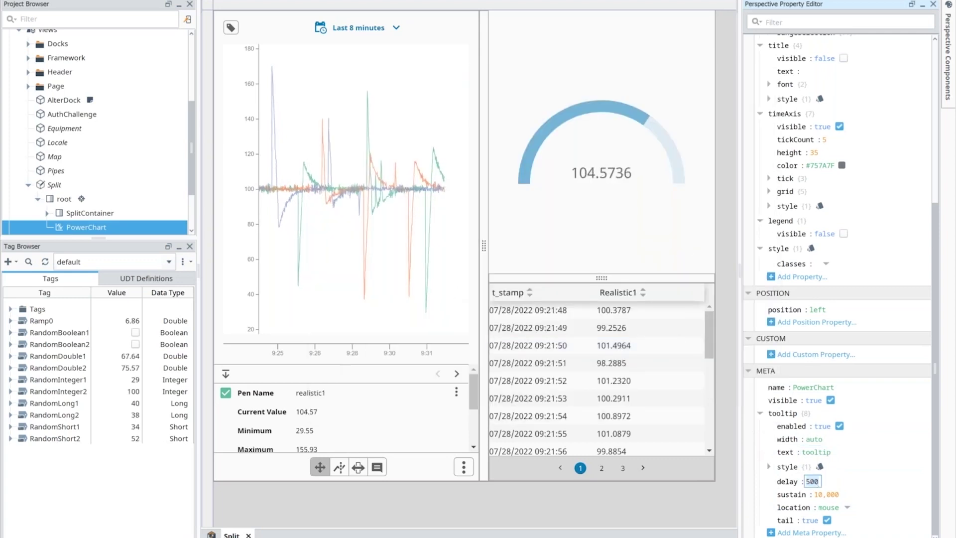
# Add the documentation note 'notes' to the Split view and commit it.
pyautogui.click(53, 186)
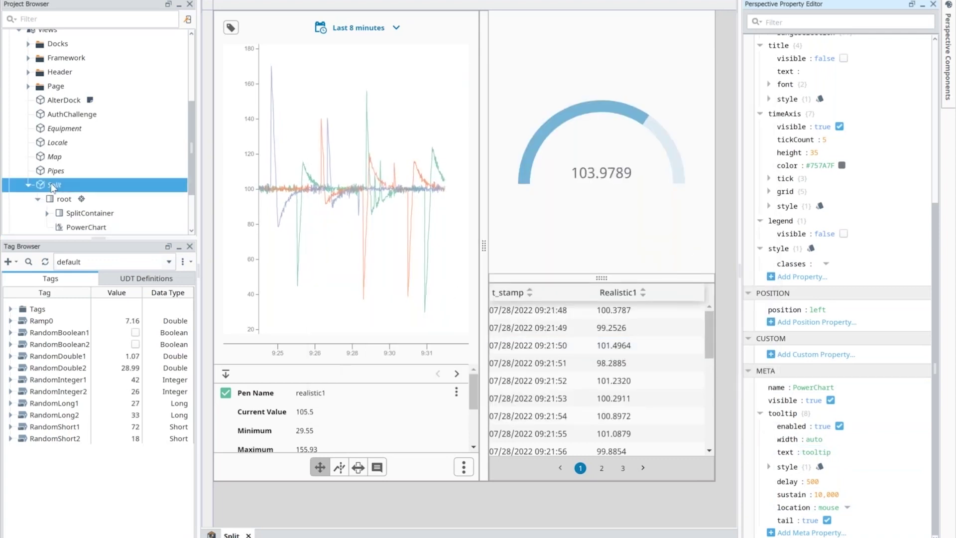
pyautogui.rightClick(53, 187)
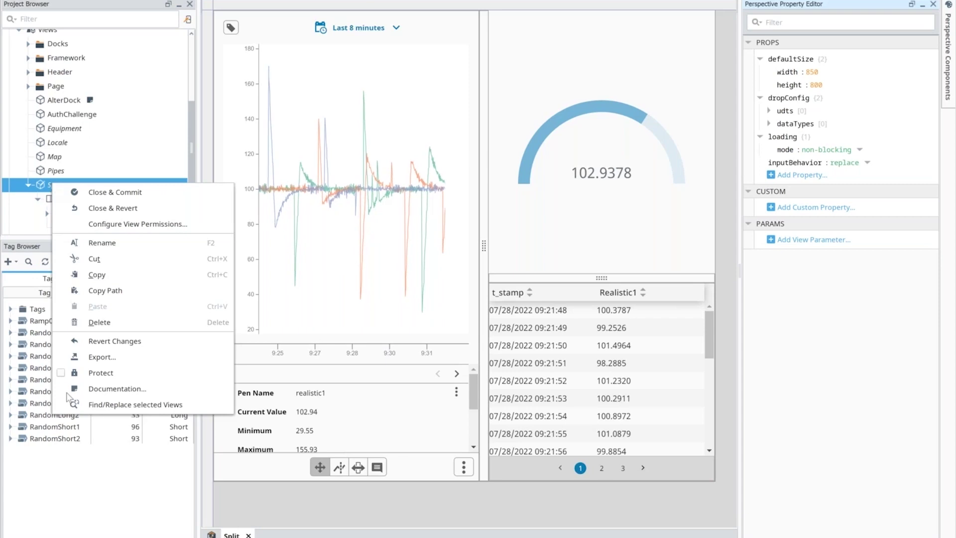
pyautogui.click(113, 390)
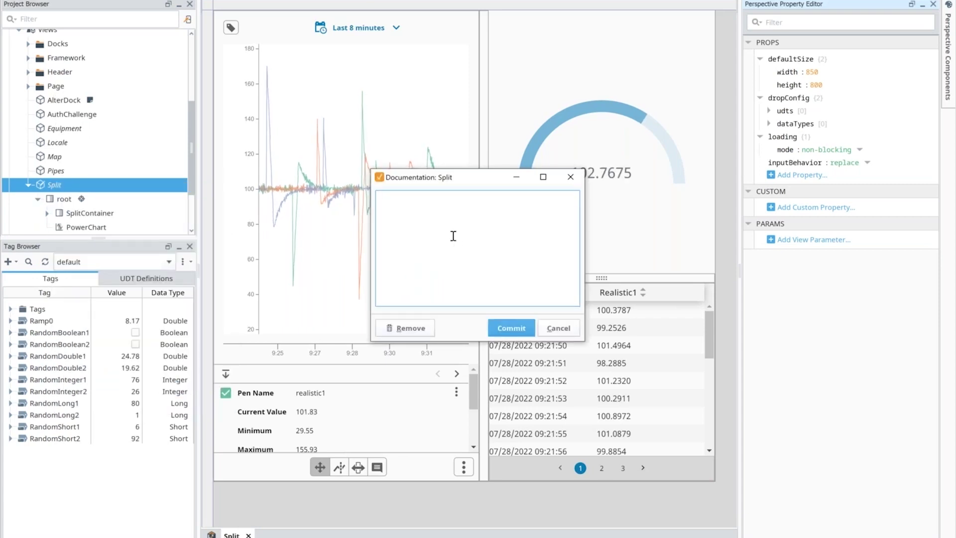
pyautogui.write('notes')
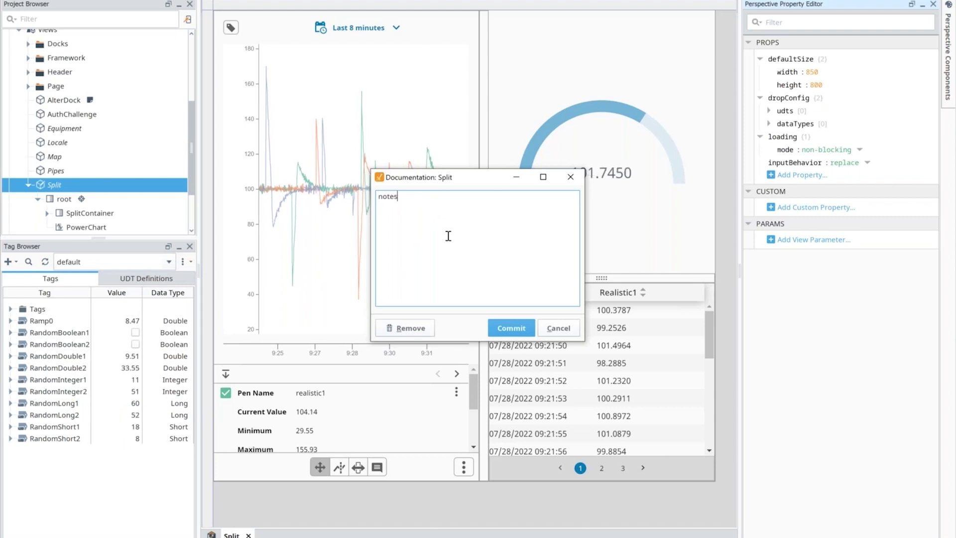
pyautogui.click(510, 327)
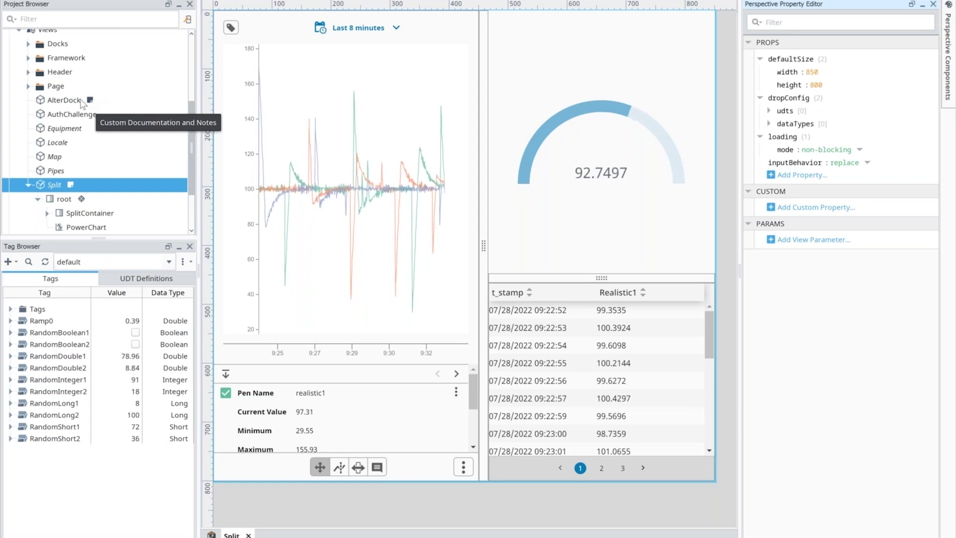
# Inspect the documentation-notes markers on the AlterDock and Split views in the Project Browser.
pyautogui.moveTo(81, 103)
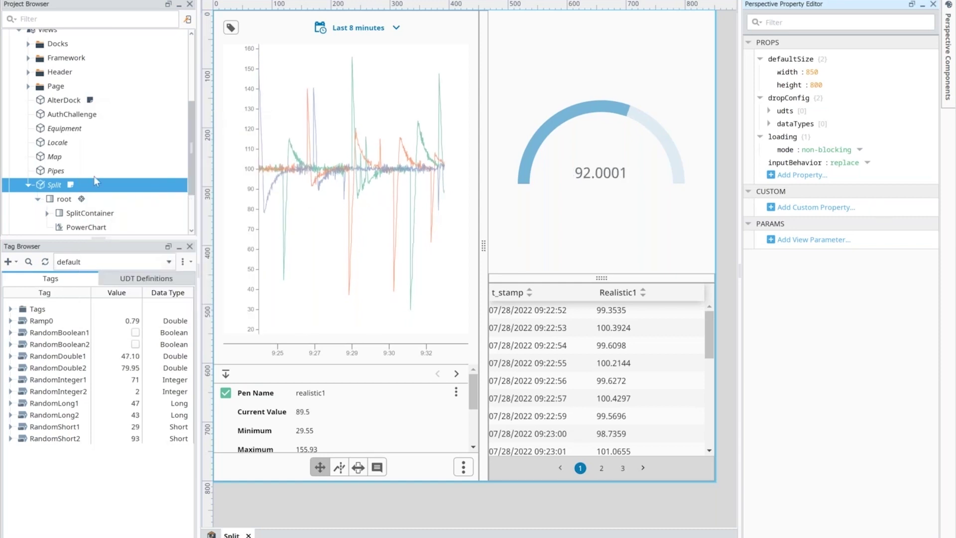
pyautogui.moveTo(59, 191)
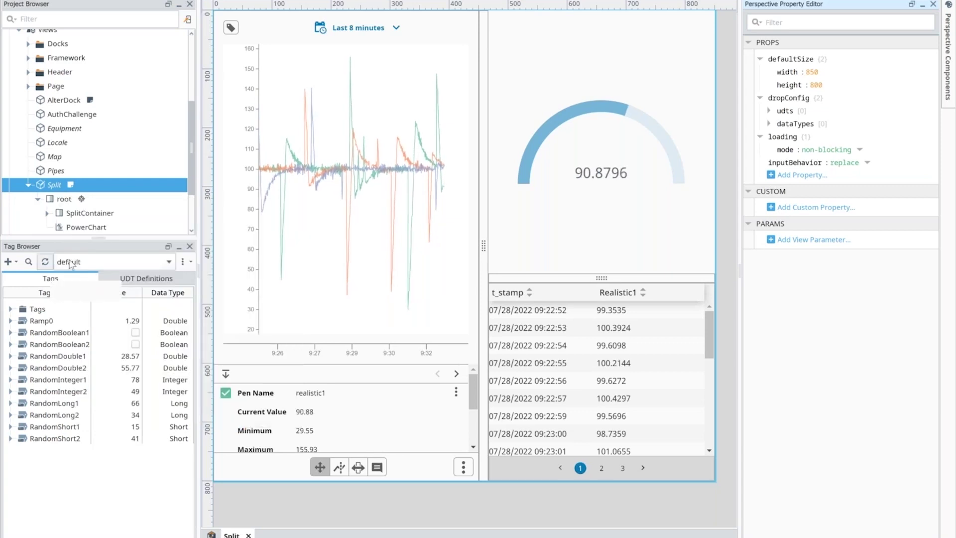
# Switch the tag browser to the System provider and expand Gateway.
pyautogui.click(72, 261)
pyautogui.click(75, 285)
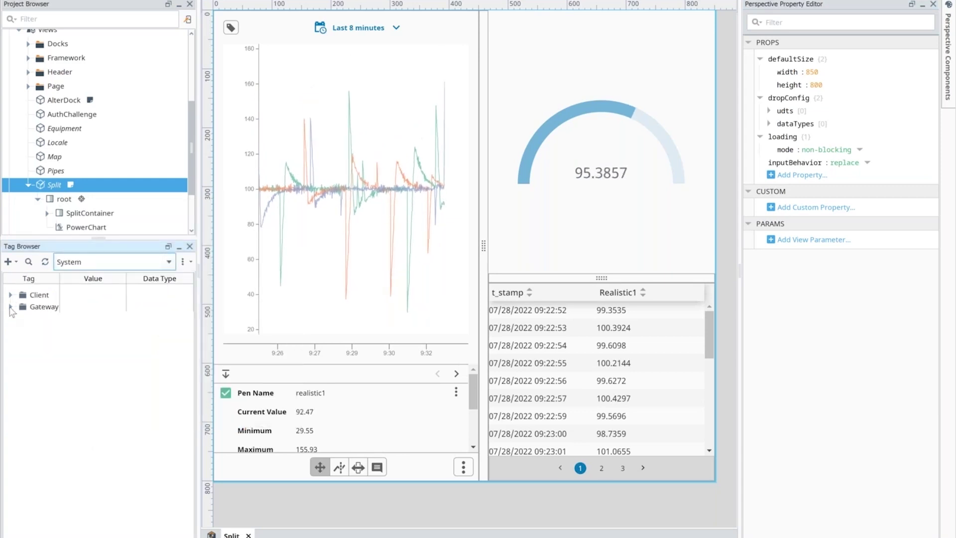
pyautogui.click(11, 307)
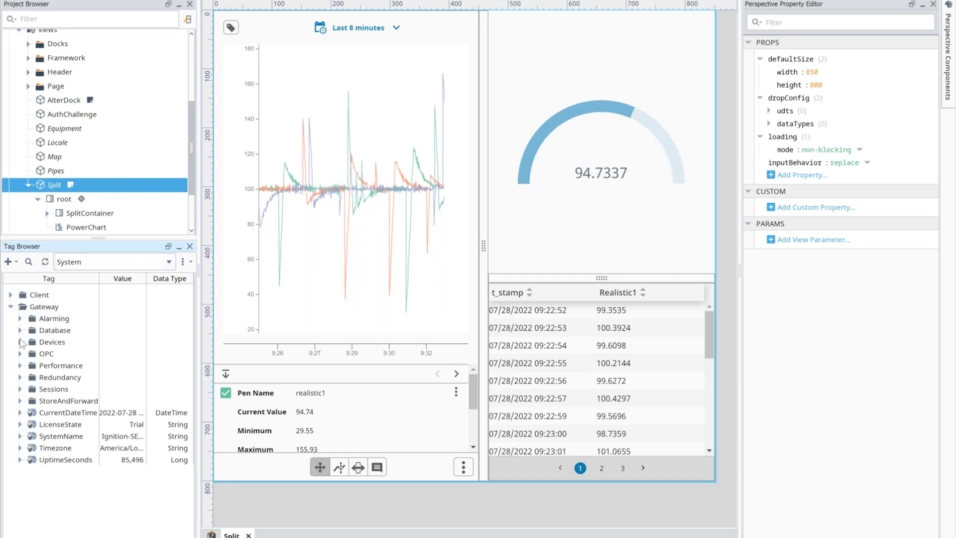
pyautogui.click(99, 264)
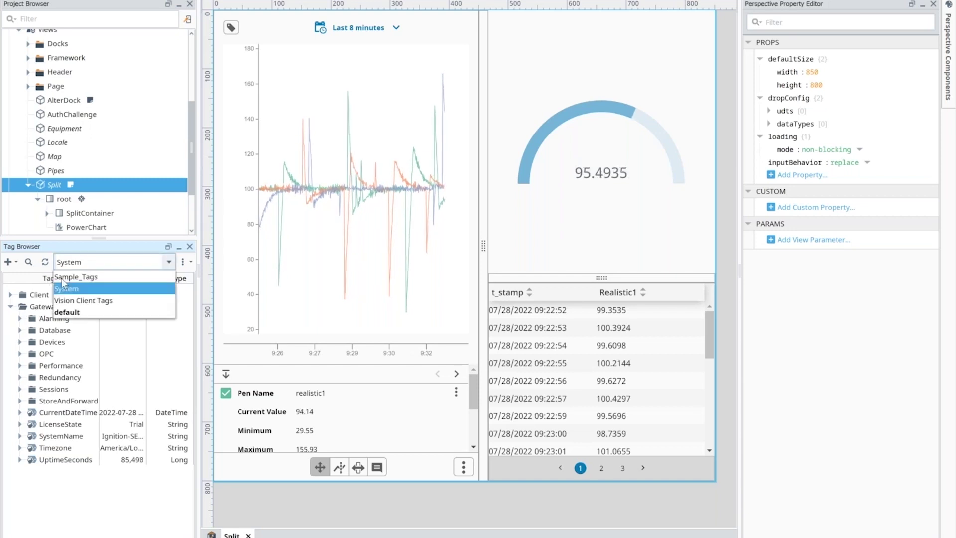
pyautogui.click(65, 288)
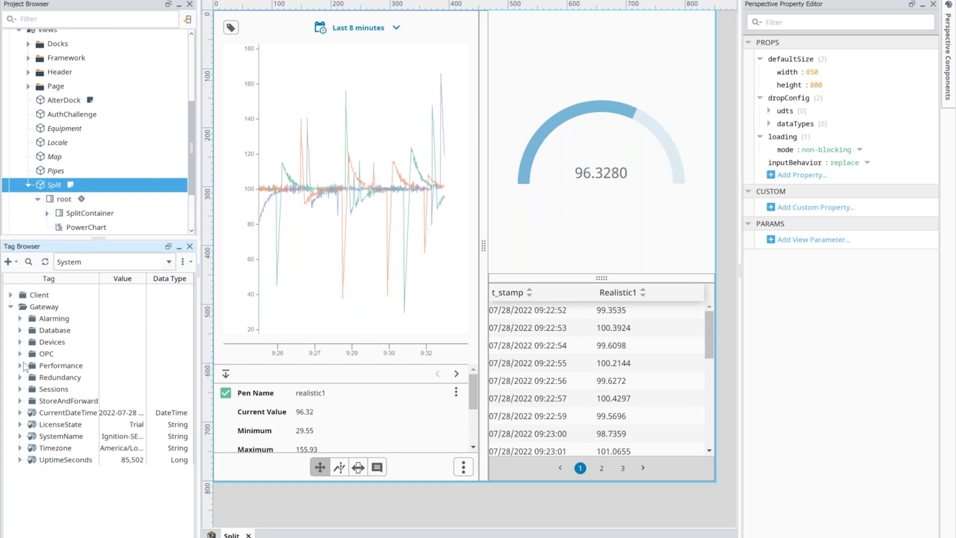
# Expand Devices > Sample_Device and select its Status tag.
pyautogui.click(19, 342)
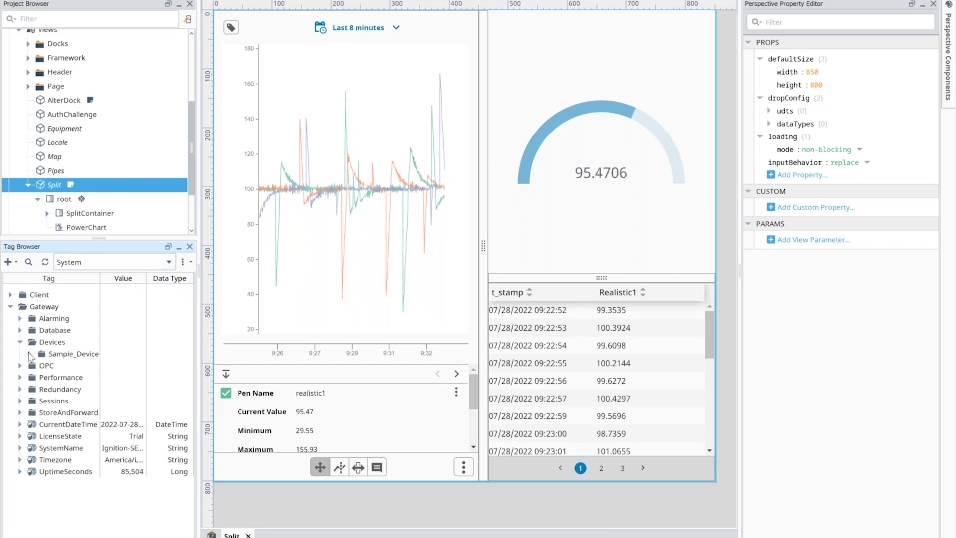
pyautogui.click(30, 354)
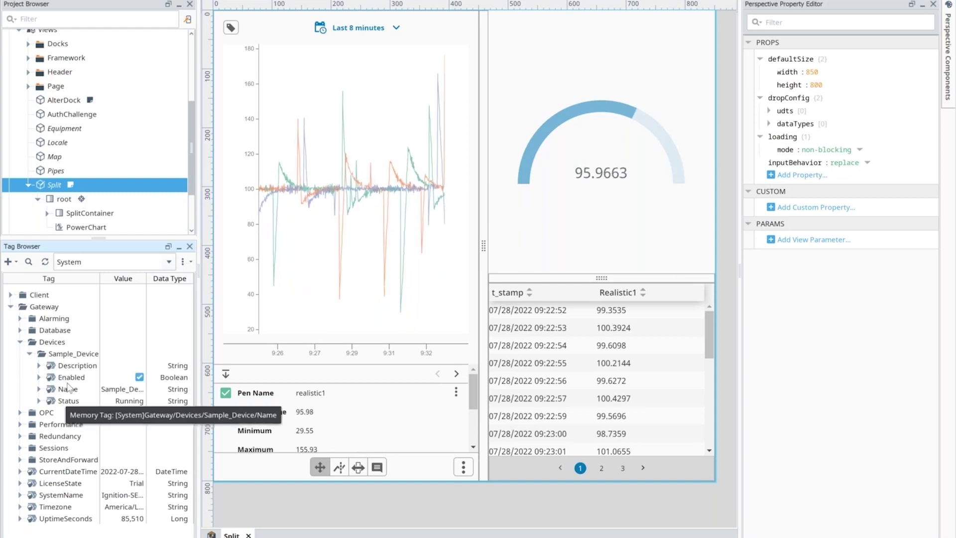
pyautogui.click(64, 402)
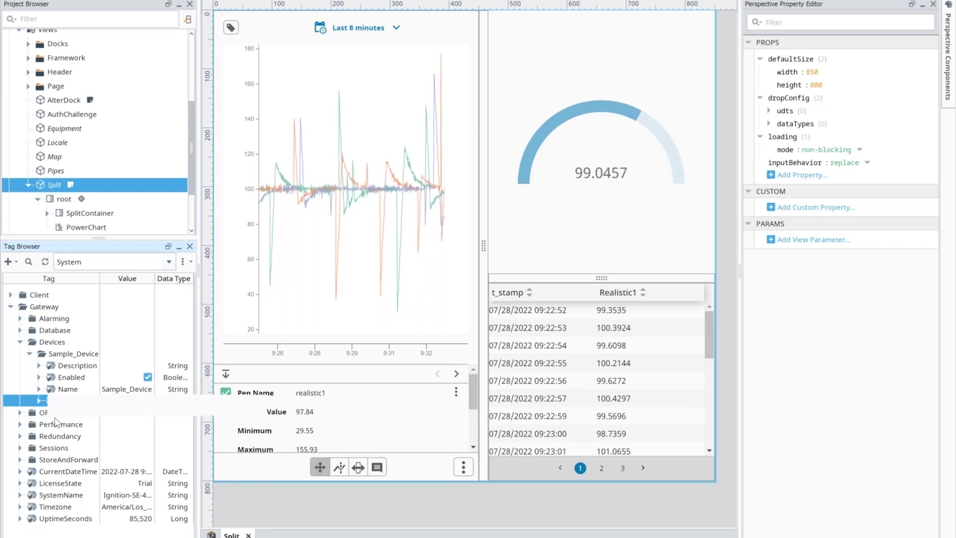
pyautogui.moveTo(65, 401); pyautogui.dragTo(97, 360)
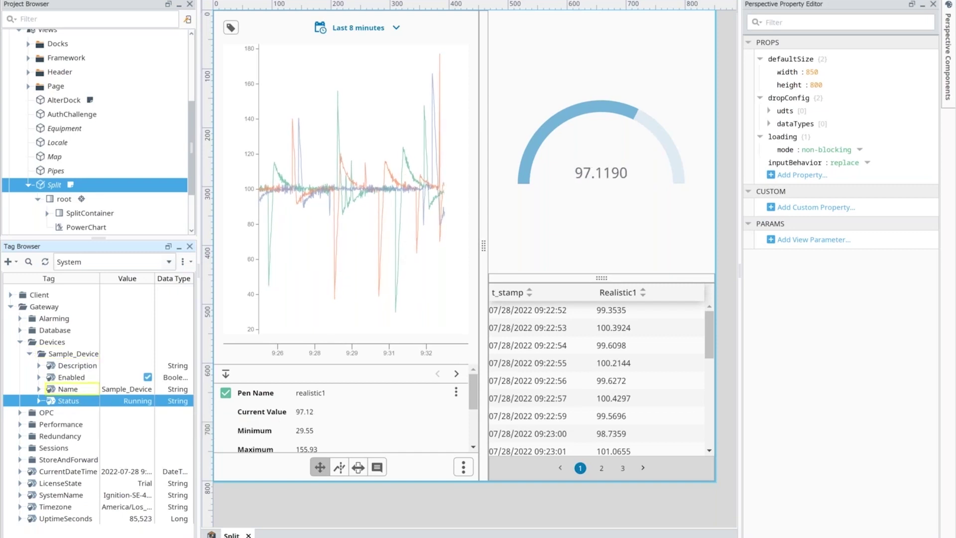
# Open the Sample_Device Status tag in the Tag Editor.
pyautogui.doubleClick(68, 400)
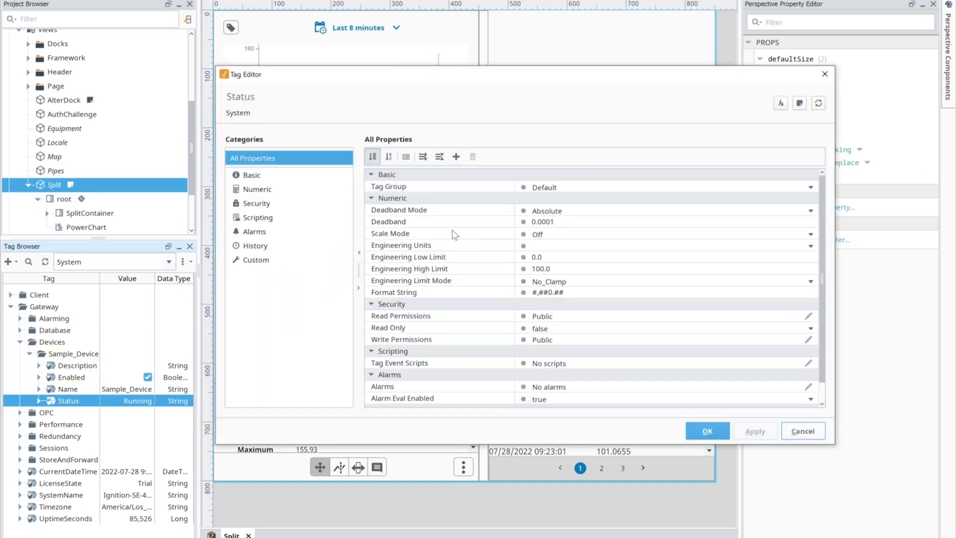
pyautogui.scroll(-1, 433, 277)
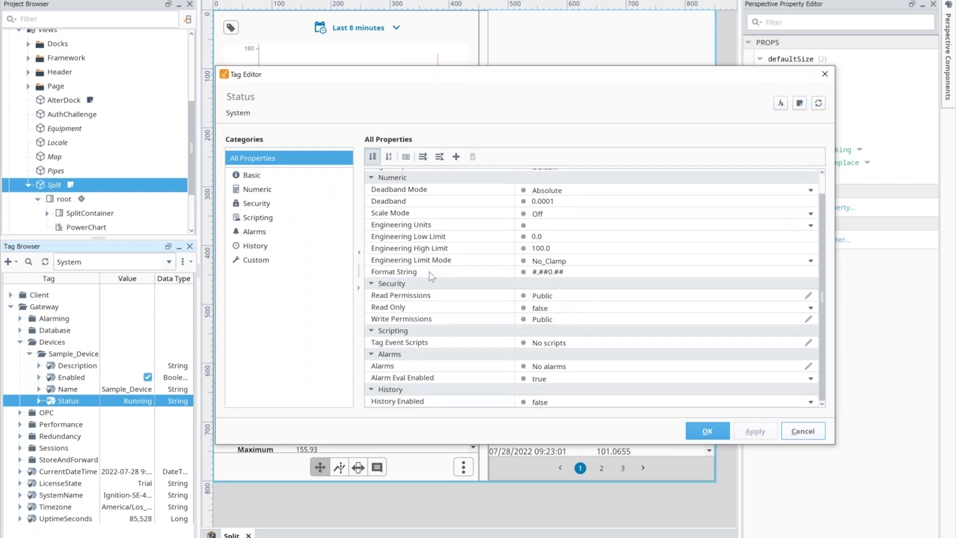
pyautogui.scroll(1, 433, 276)
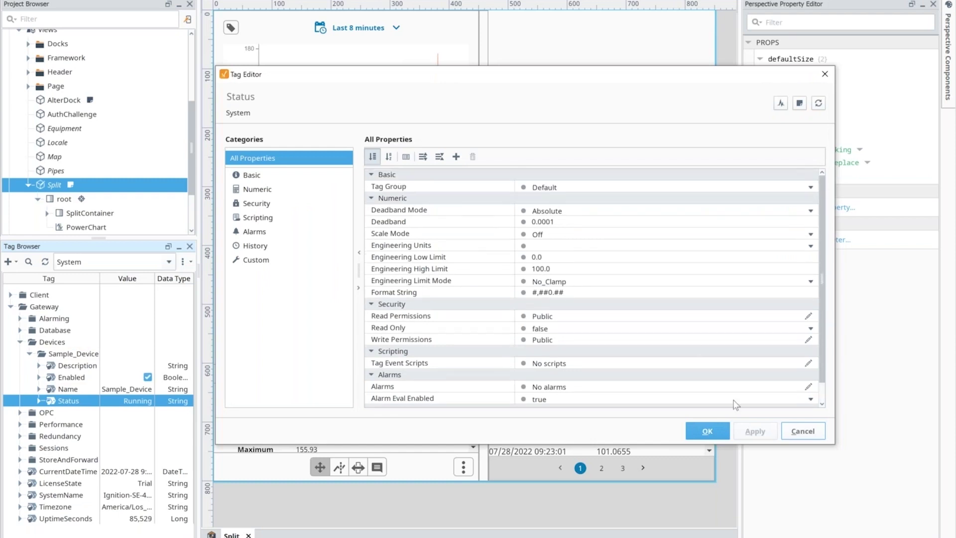
# Switch to the Sample_Tags provider and load Ramp0 from the Ramp folder.
pyautogui.click(73, 265)
pyautogui.click(75, 284)
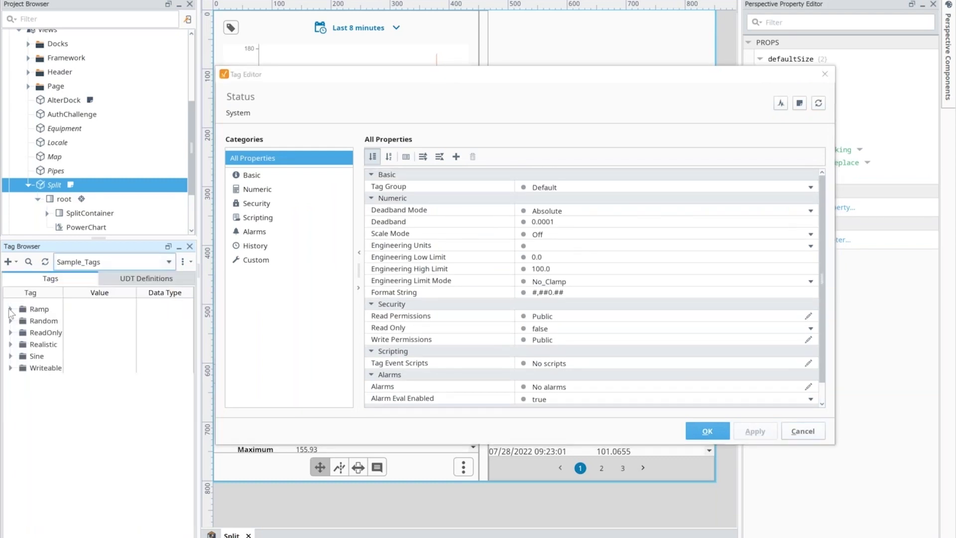
pyautogui.click(10, 309)
pyautogui.click(34, 323)
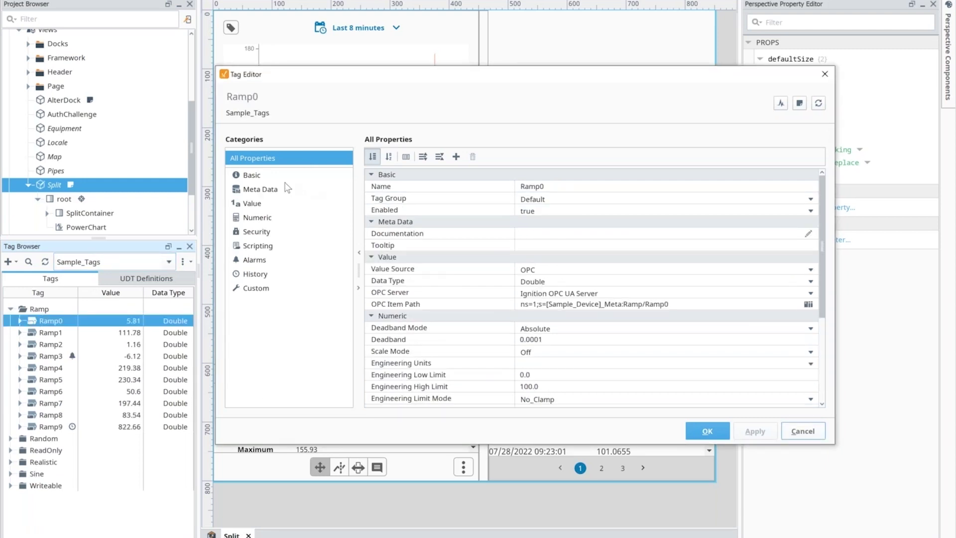
# View Ramp0's Meta Data, Security, Alarms and History categories.
pyautogui.click(259, 190)
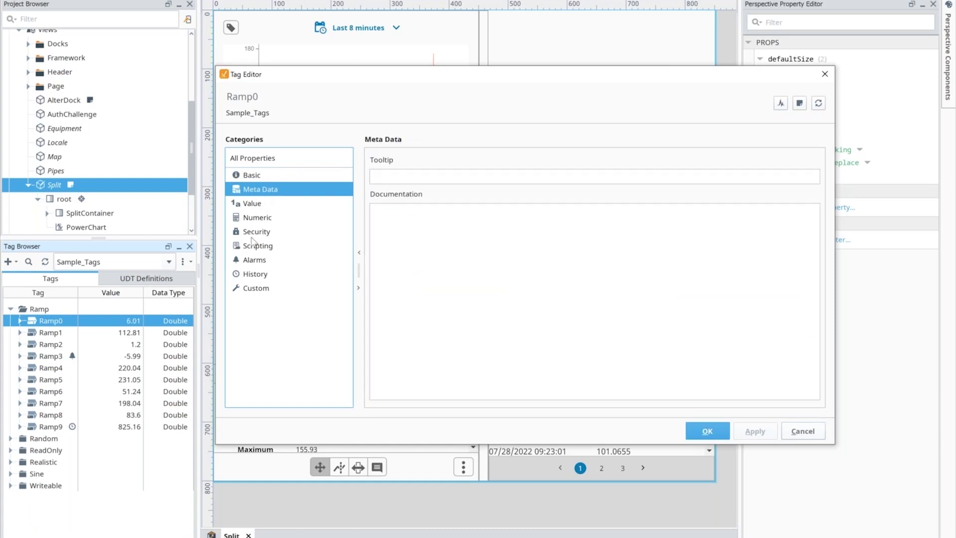
pyautogui.click(256, 231)
pyautogui.click(254, 260)
pyautogui.click(255, 275)
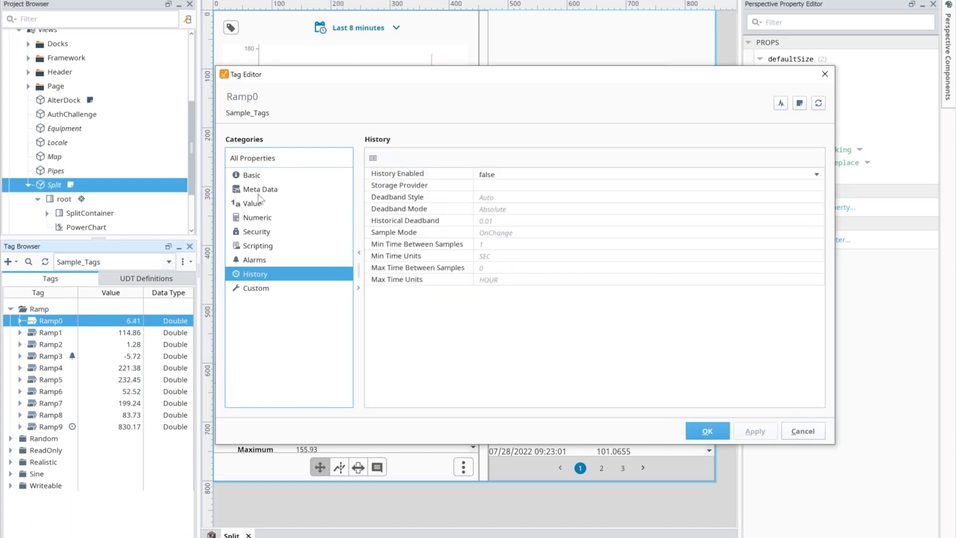
# Check Ramp0's Alarms, Scripting, History and Basic categories, ending on the empty Custom properties.
pyautogui.click(251, 259)
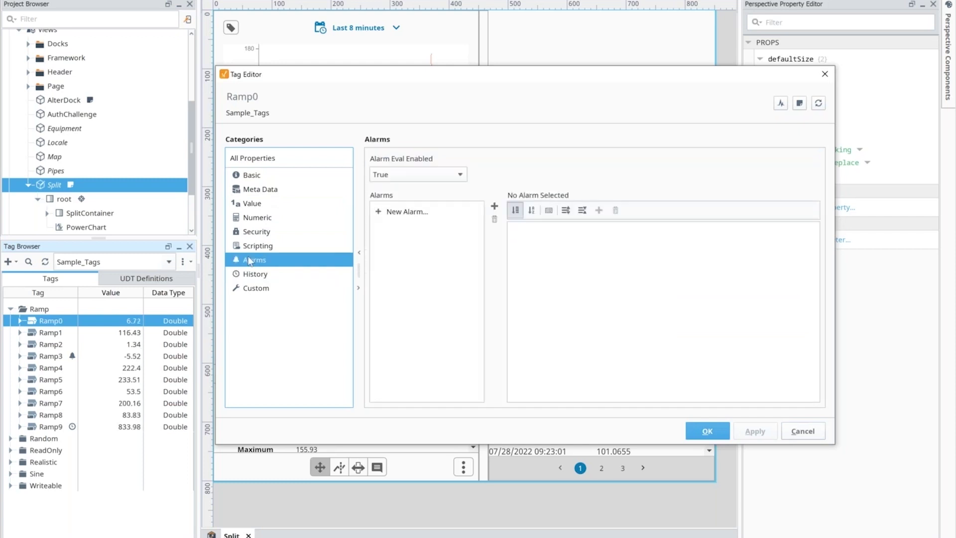
pyautogui.click(251, 245)
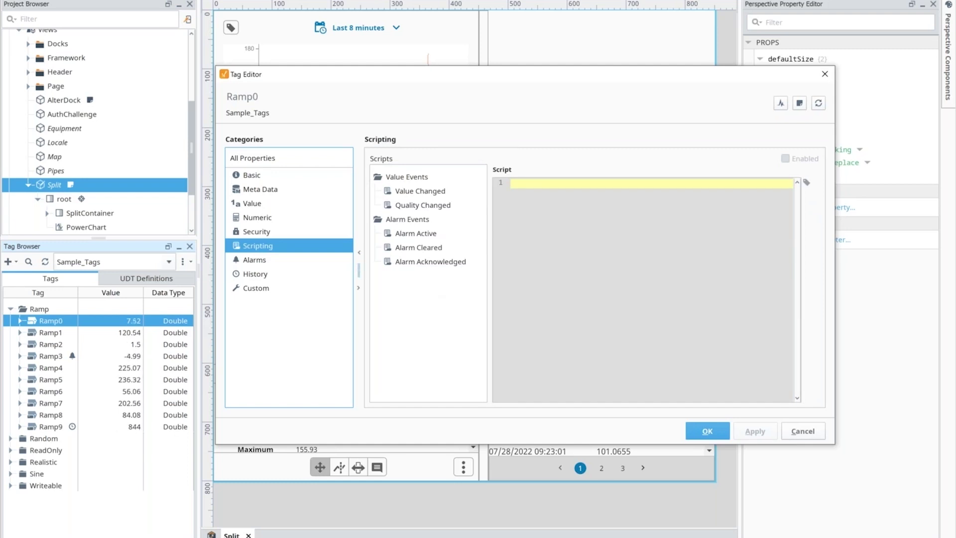
pyautogui.click(253, 274)
pyautogui.click(254, 259)
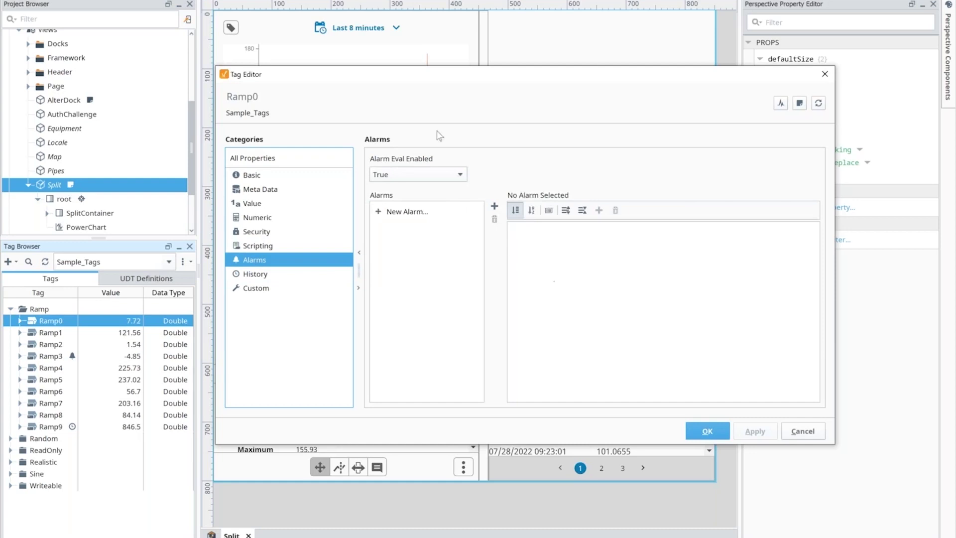
pyautogui.click(255, 180)
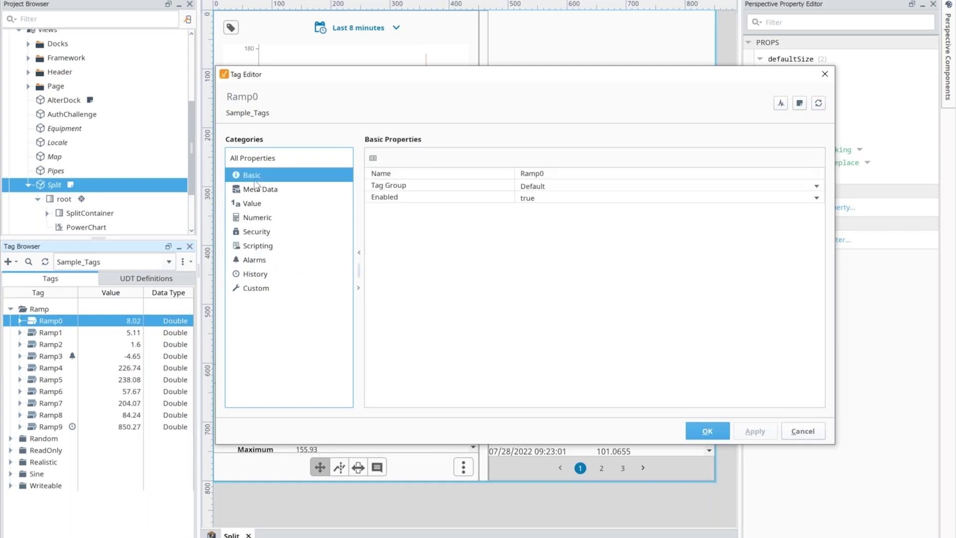
pyautogui.click(257, 289)
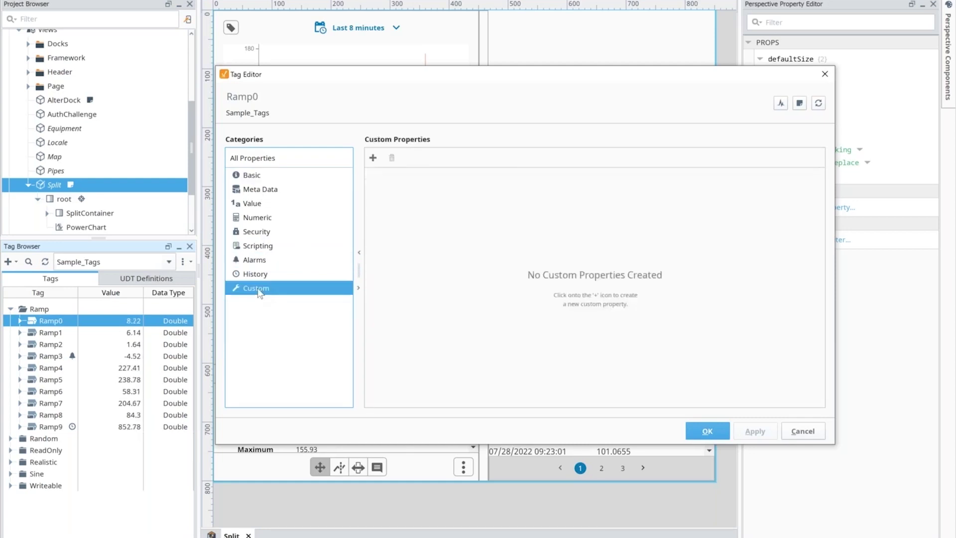
# Show All Properties for Ramp0 and scroll through the table.
pyautogui.click(254, 159)
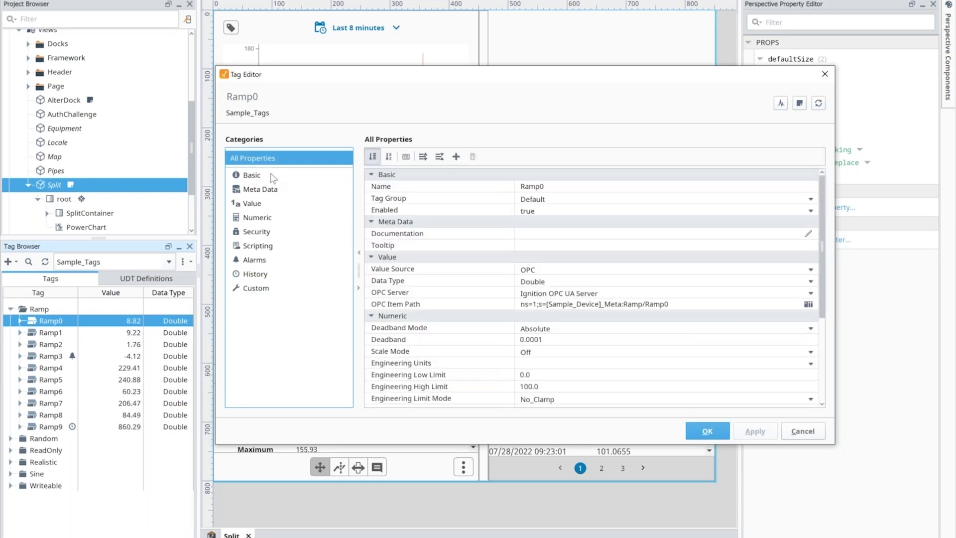
pyautogui.scroll(-5, 558, 339)
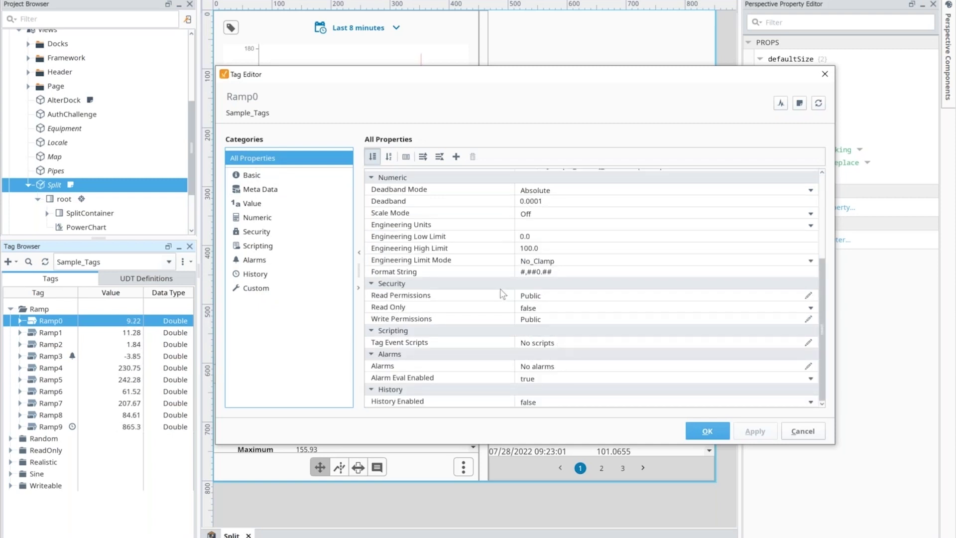
pyautogui.scroll(4, 502, 294)
pyautogui.scroll(-4, 502, 293)
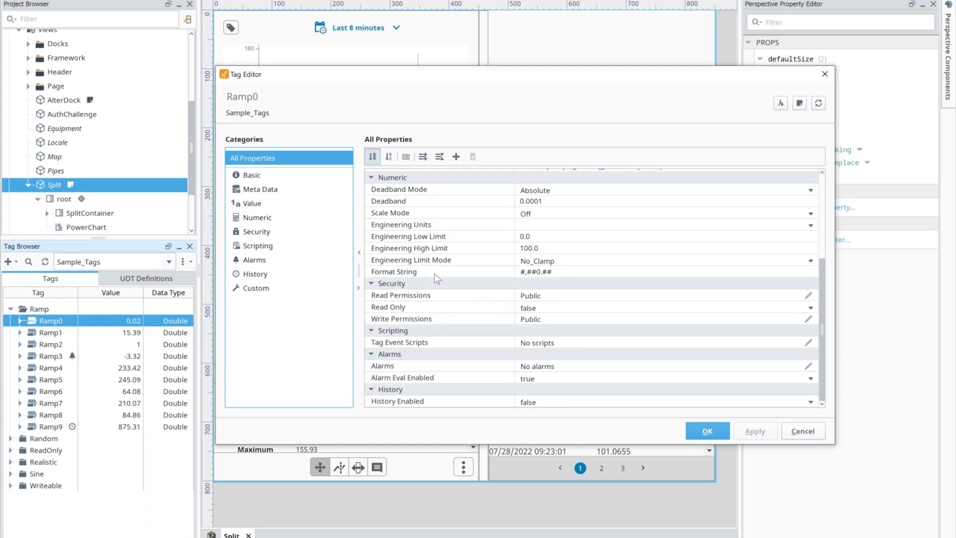
pyautogui.scroll(4, 498, 279)
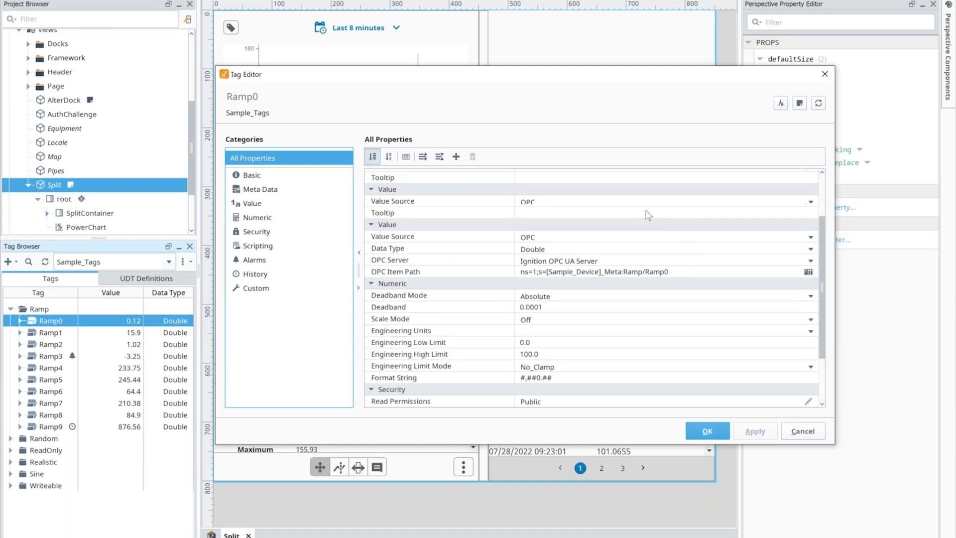
pyautogui.scroll(-4, 615, 289)
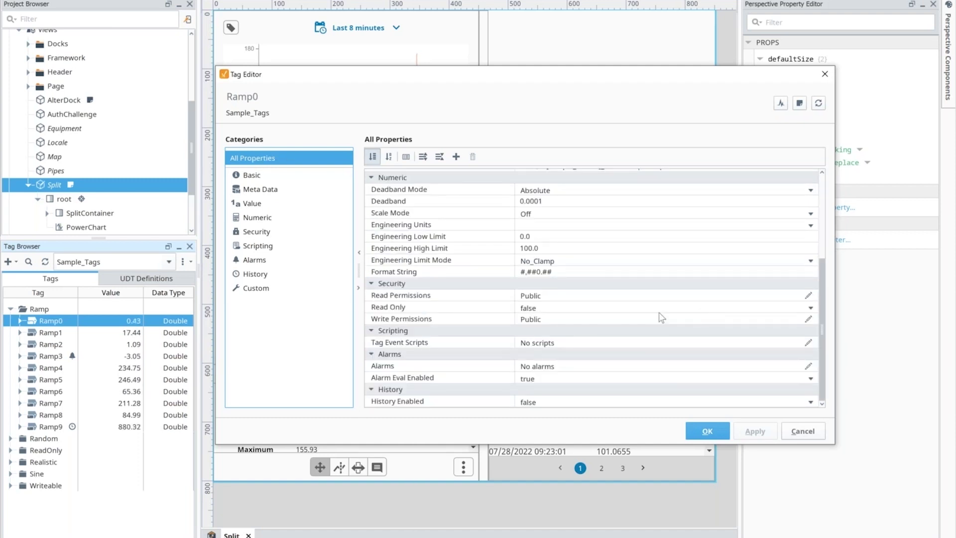
# Open Ramp0's Write Permissions in Security, then return to All Properties.
pyautogui.click(808, 320)
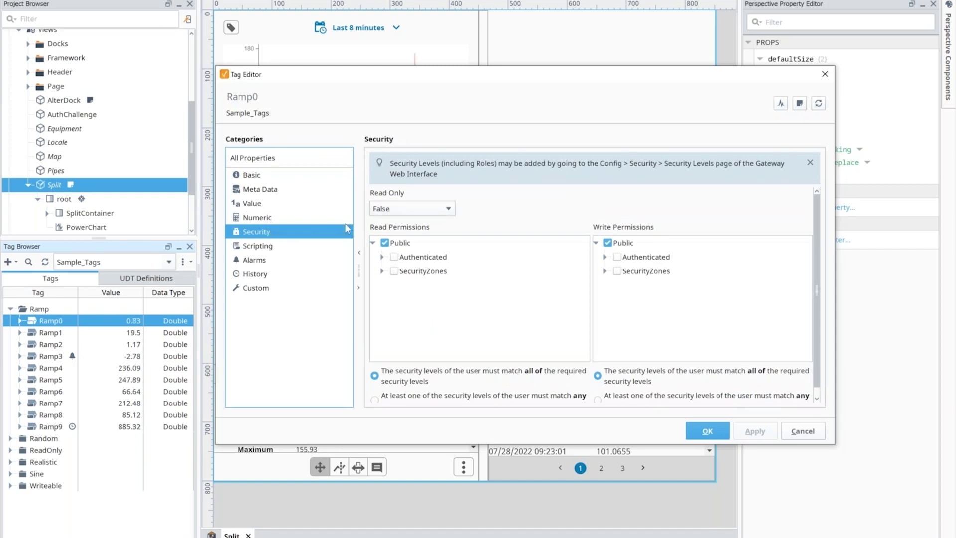
pyautogui.click(274, 158)
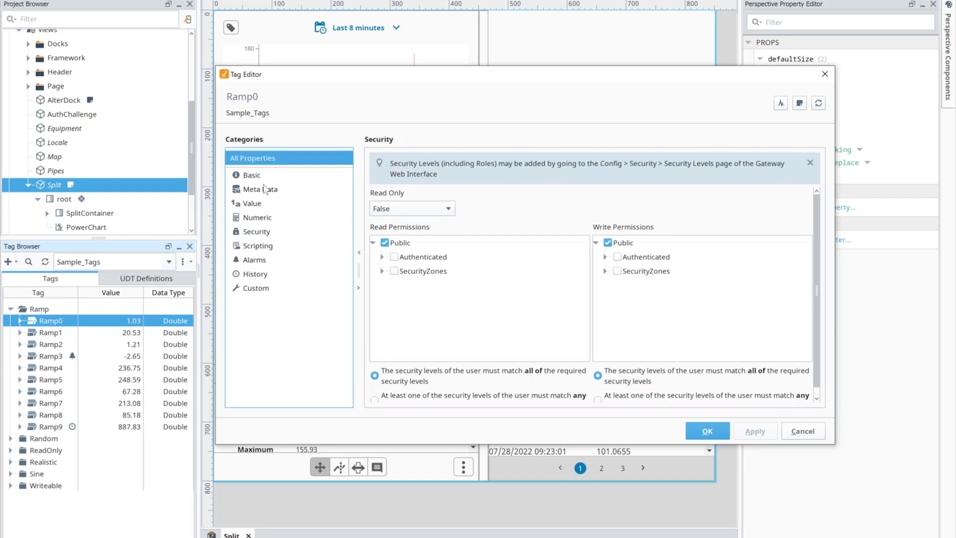
pyautogui.click(273, 157)
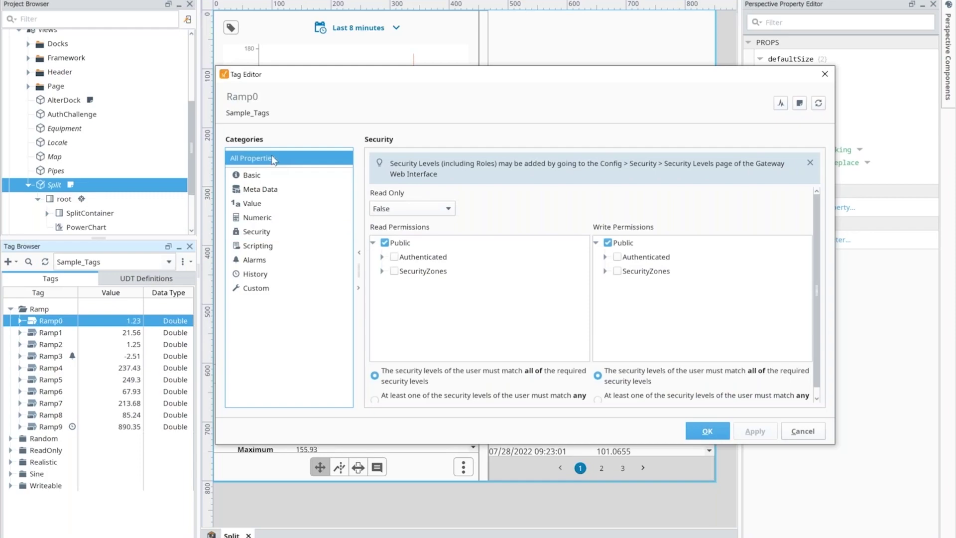